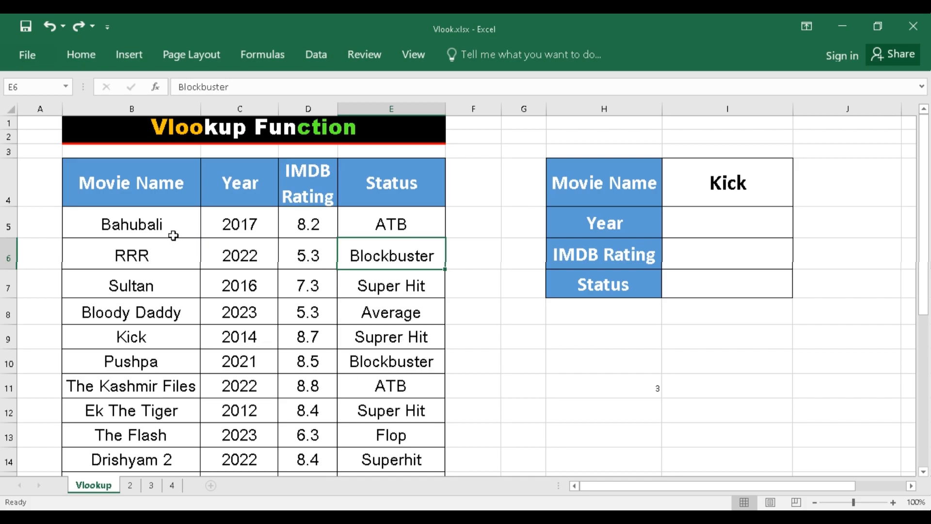
Examine the movie table's Movie Name, Year, IMDB Rating and Status headers and the lookup form's cells
{"action": "left_click_drag", "start_coordinate": [129, 183], "coordinate": [408, 461]}
{"action": "left_click", "coordinate": [162, 201]}
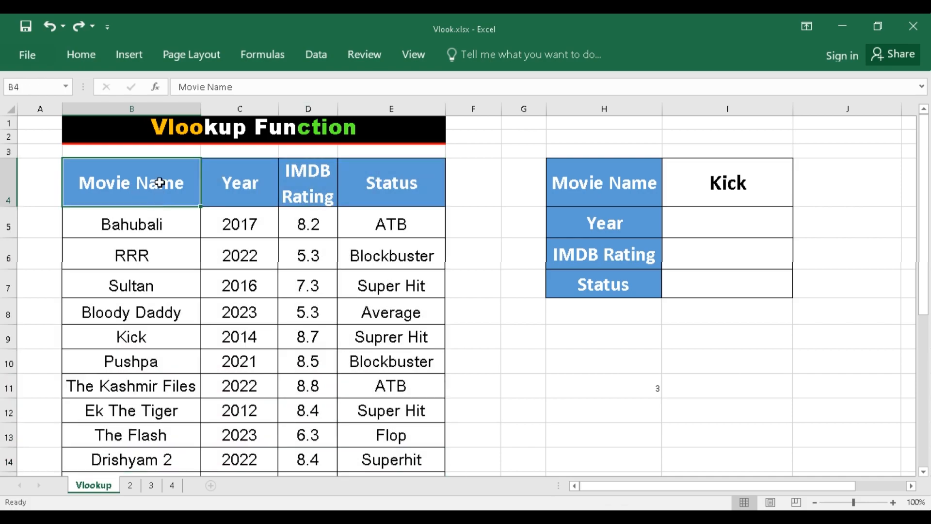
{"action": "left_click", "coordinate": [240, 196]}
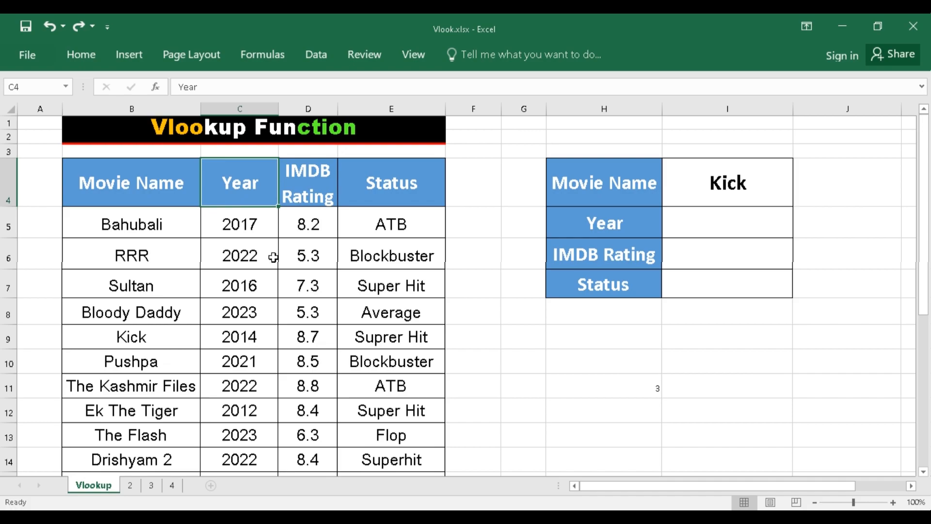
{"action": "left_click", "coordinate": [315, 192]}
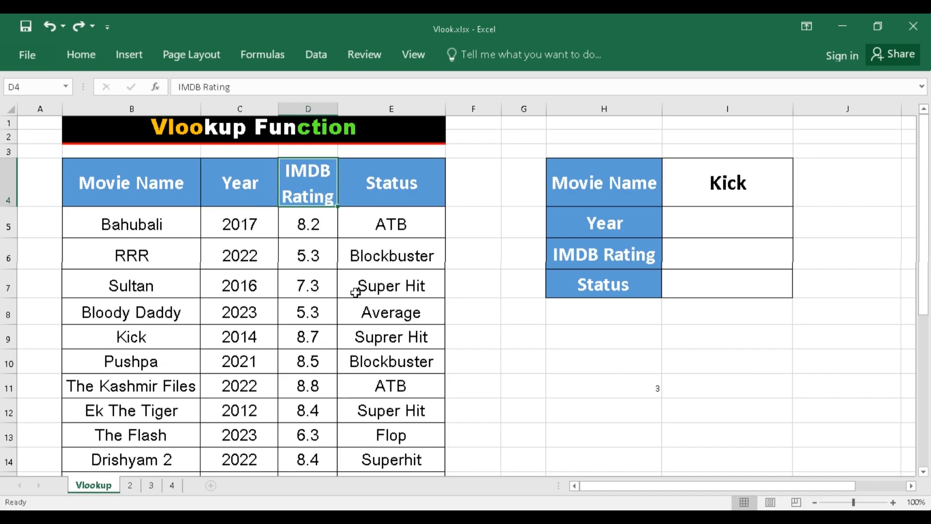
{"action": "left_click", "coordinate": [410, 180]}
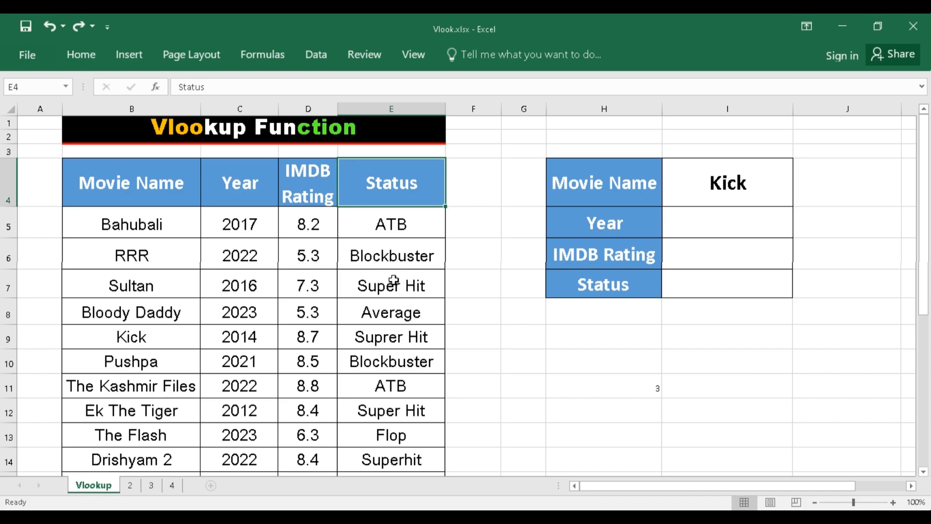
{"action": "left_click", "coordinate": [708, 224]}
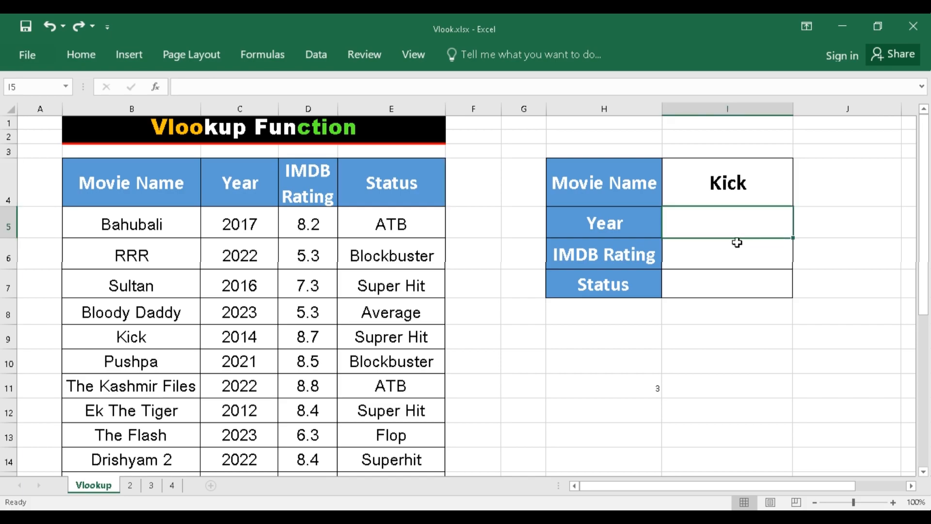
{"action": "left_click", "coordinate": [693, 201]}
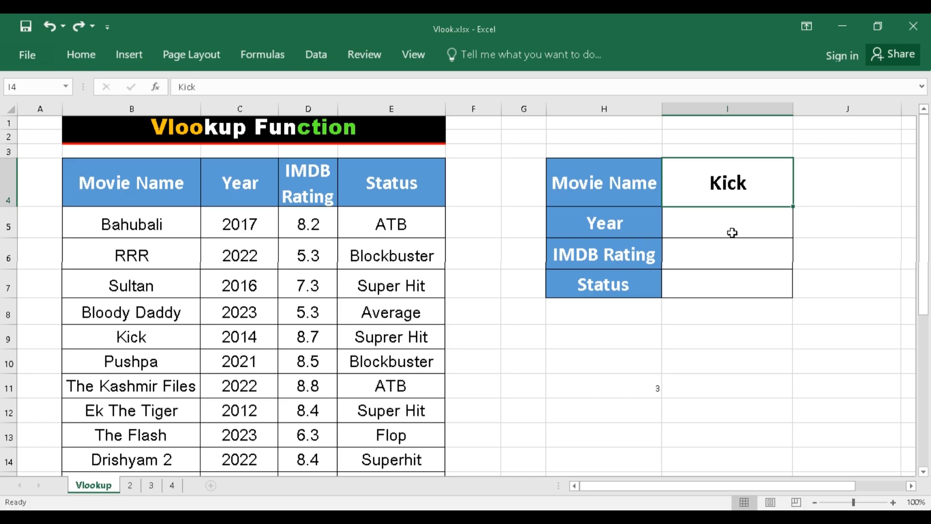
{"action": "left_click", "coordinate": [597, 186]}
{"action": "left_click", "coordinate": [709, 188]}
Start a VLOOKUP formula in the lookup form's Year cell I5 with movie name cell I4 as the lookup value
{"action": "left_click", "coordinate": [721, 226]}
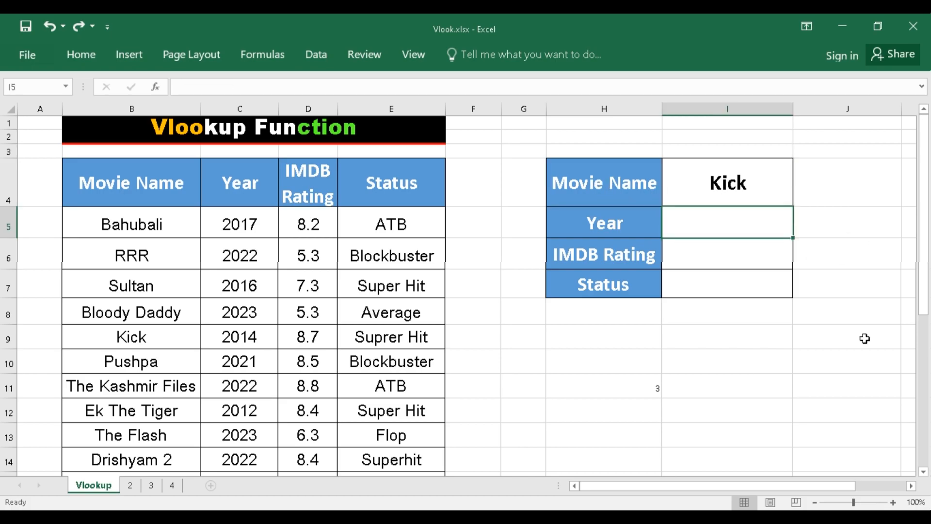
{"action": "type", "text": "="}
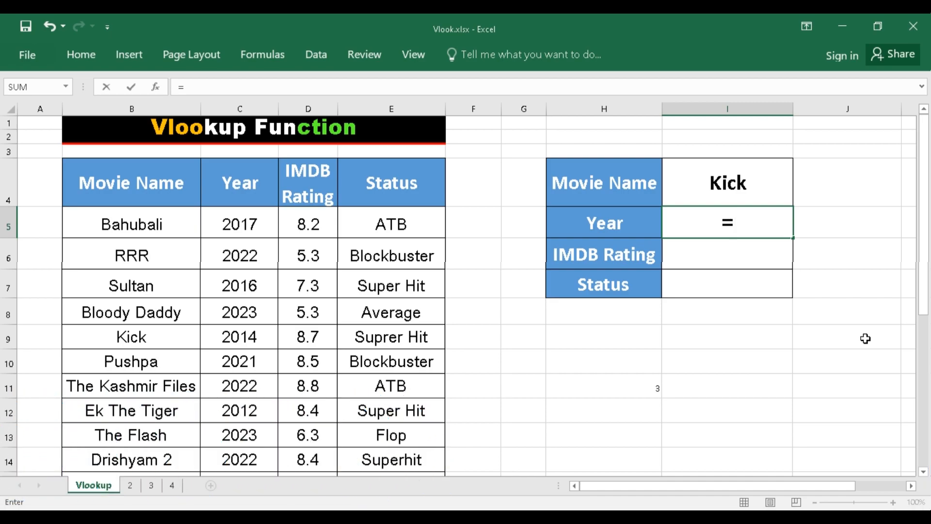
{"action": "type", "text": "v"}
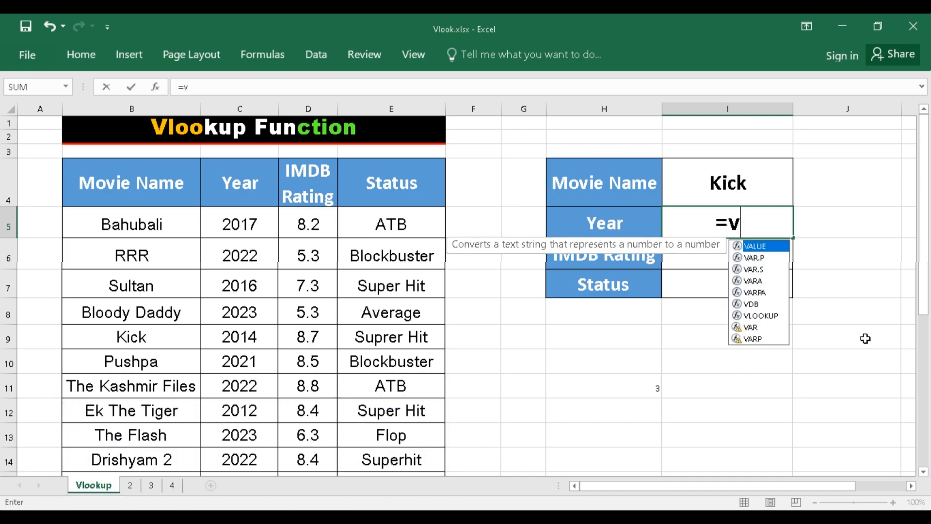
{"action": "type", "text": "loo"}
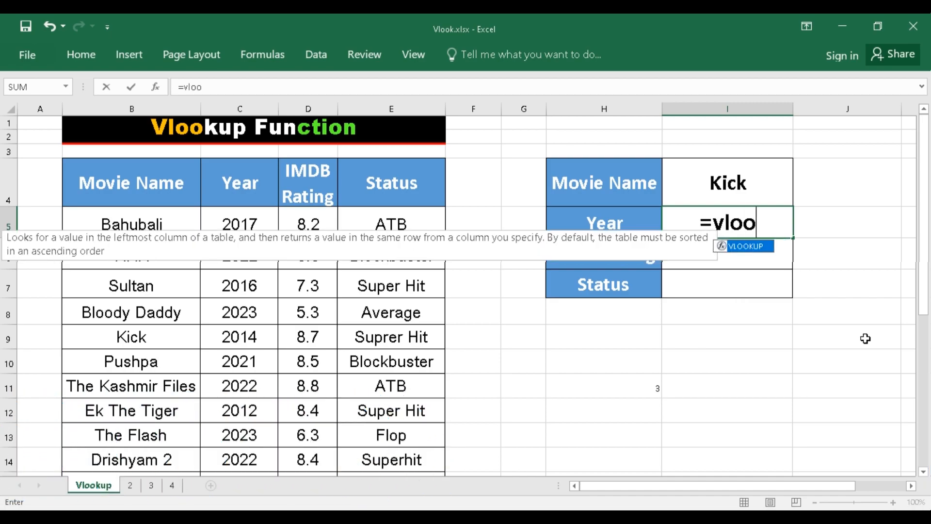
{"action": "key", "text": "Tab"}
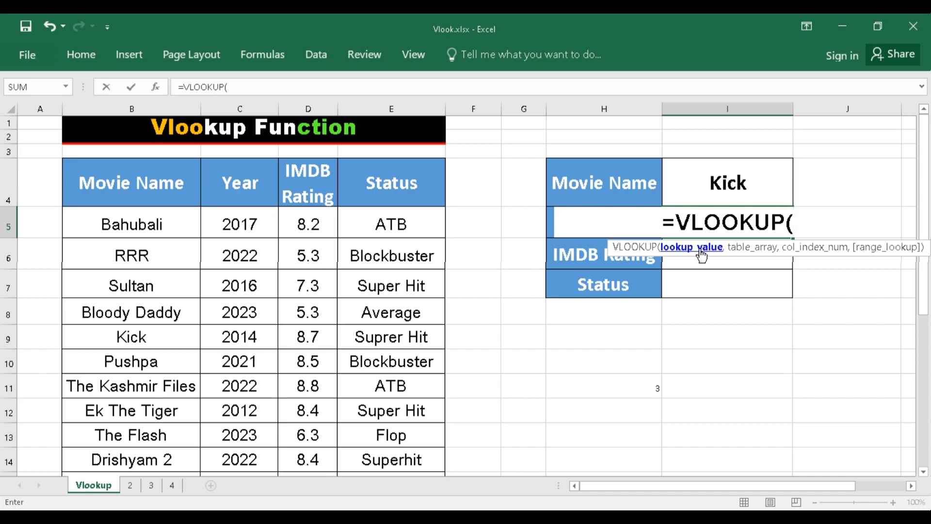
{"action": "left_click", "coordinate": [715, 182]}
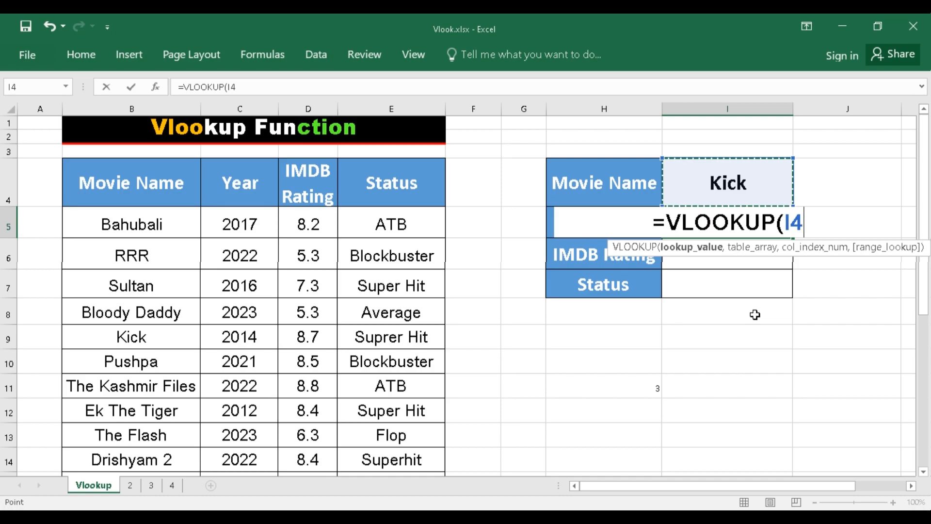
{"action": "type", "text": ","}
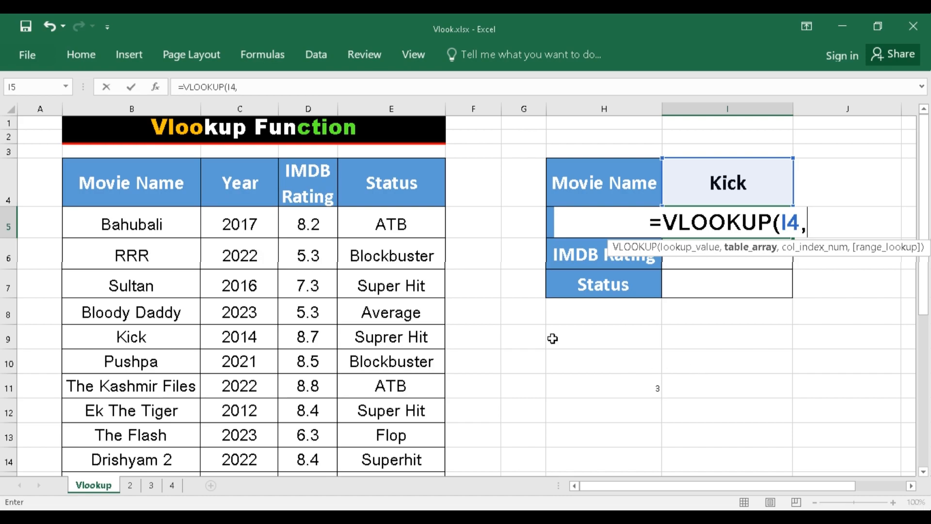
{"action": "left_click_drag", "start_coordinate": [125, 183], "coordinate": [383, 431]}
{"action": "left_click_drag", "start_coordinate": [920, 342], "coordinate": [915, 295]}
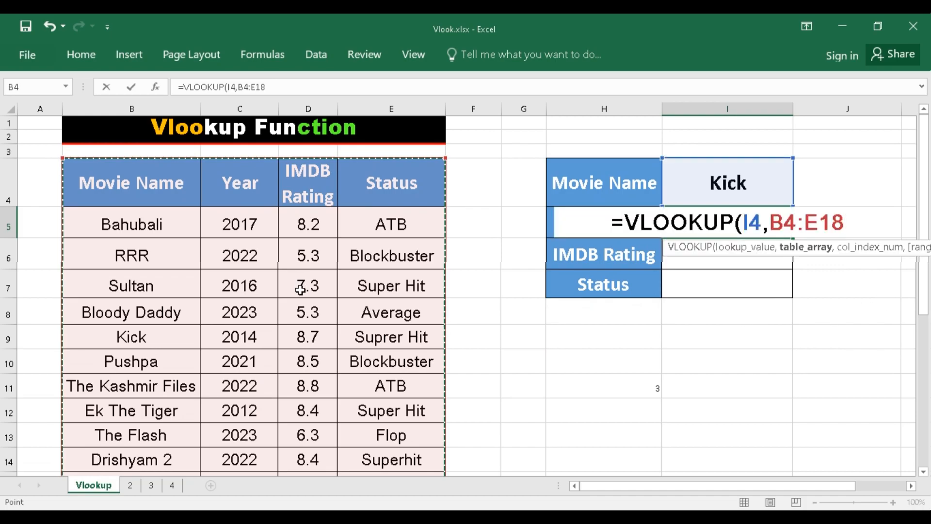
{"action": "key", "text": "BackSpace"}
{"action": "key", "text": "BackSpace"}
{"action": "key", "text": "BackSpace"}
{"action": "key", "text": "BackSpace"}
{"action": "key", "text": "BackSpace"}
{"action": "key", "text": "BackSpace"}
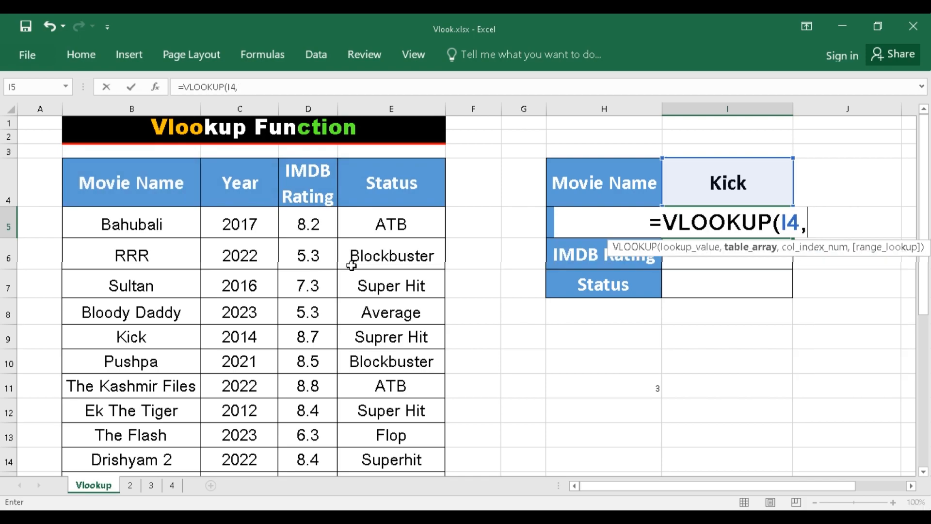
Set the Year formula's table array to the whole movie table with headers, B4:E18
{"action": "left_click", "coordinate": [98, 187]}
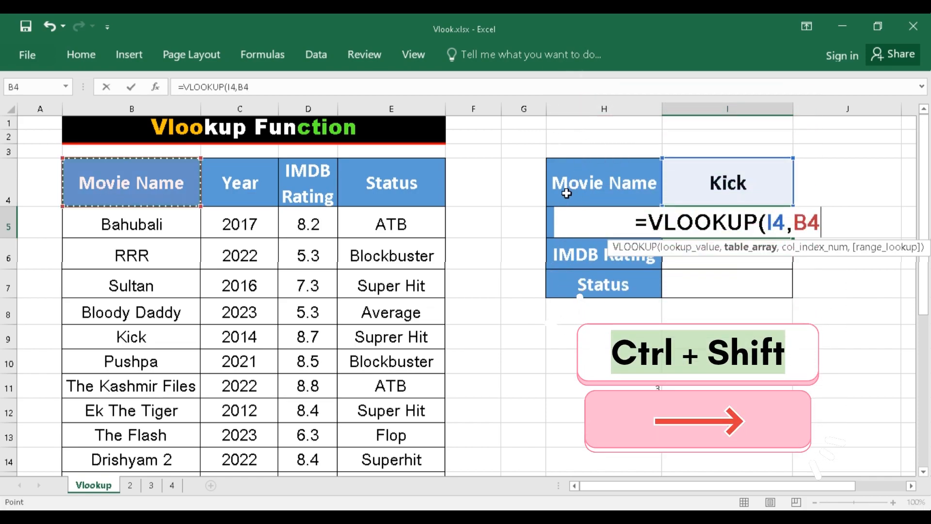
{"action": "key", "text": "ctrl+shift+Right"}
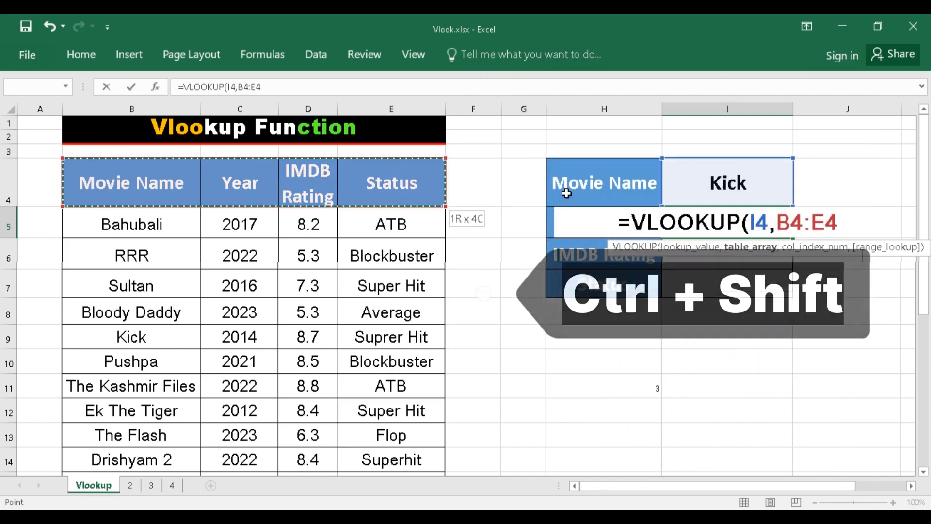
{"action": "key", "text": "ctrl+shift+Down"}
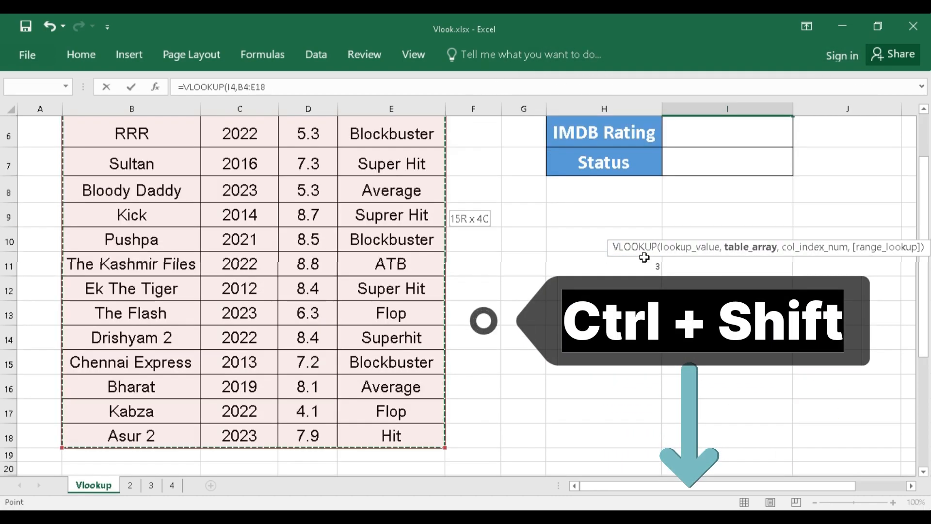
{"action": "scroll", "coordinate": [915, 260], "scroll_direction": "up", "scroll_amount": 2}
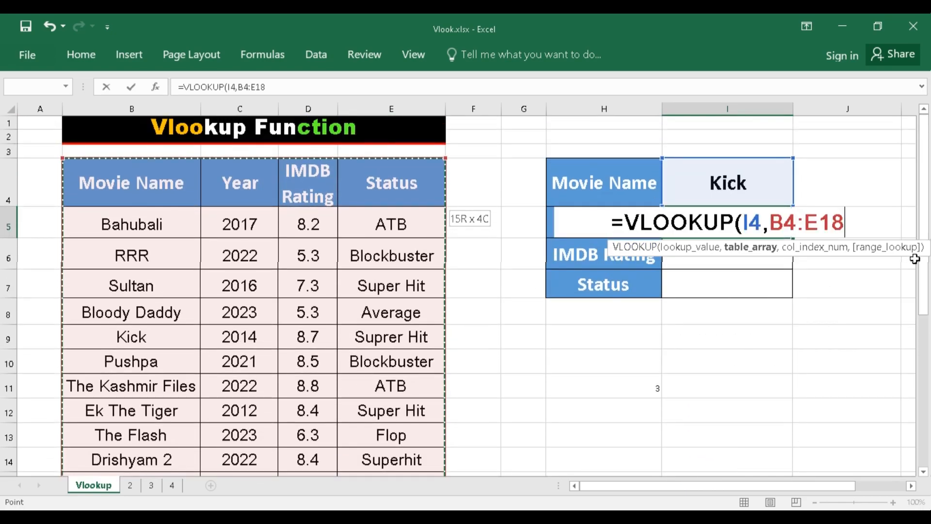
{"action": "type", "text": ","}
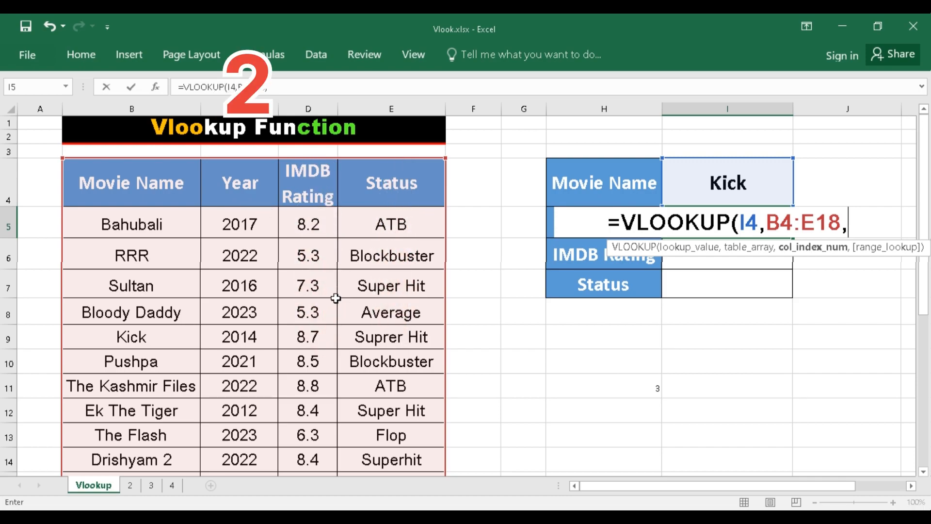
Complete the Year formula with column index 2 and range lookup 0, and check its result
{"action": "type", "text": "2"}
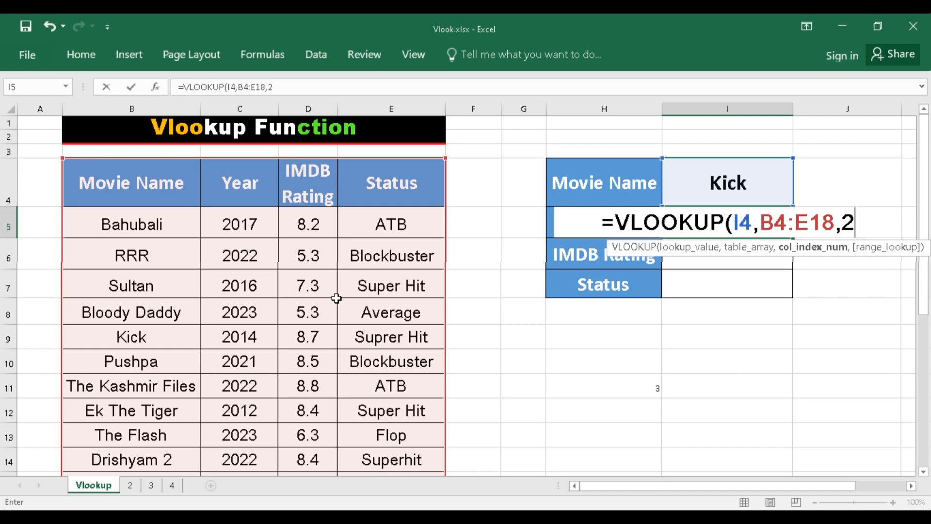
{"action": "type", "text": ","}
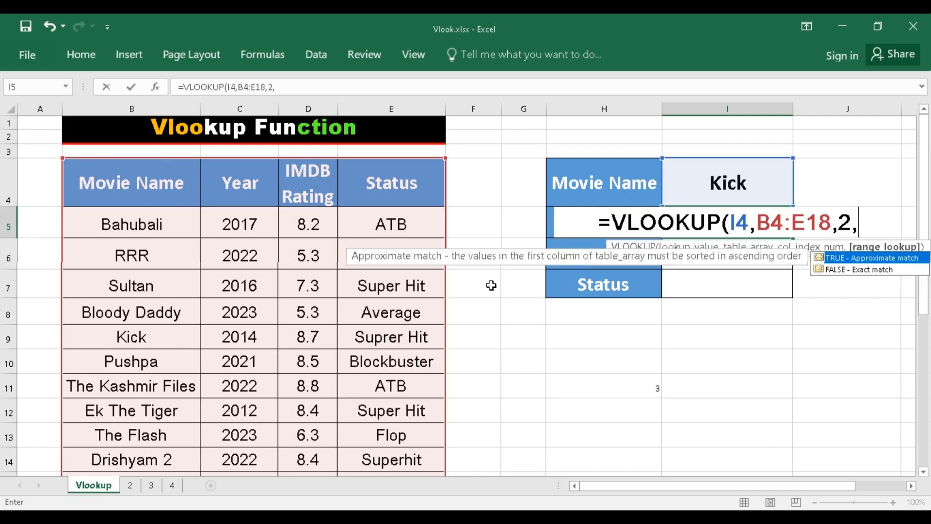
{"action": "type", "text": "0"}
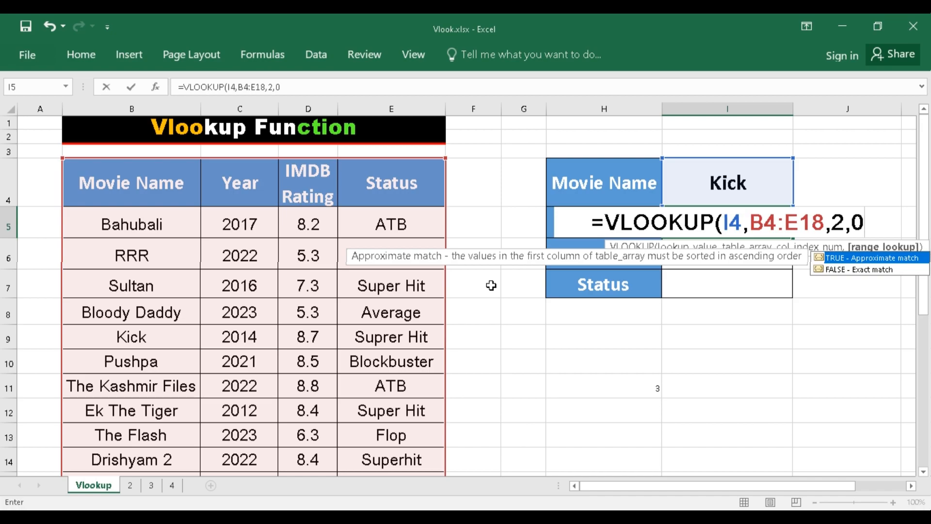
{"action": "type", "text": ")"}
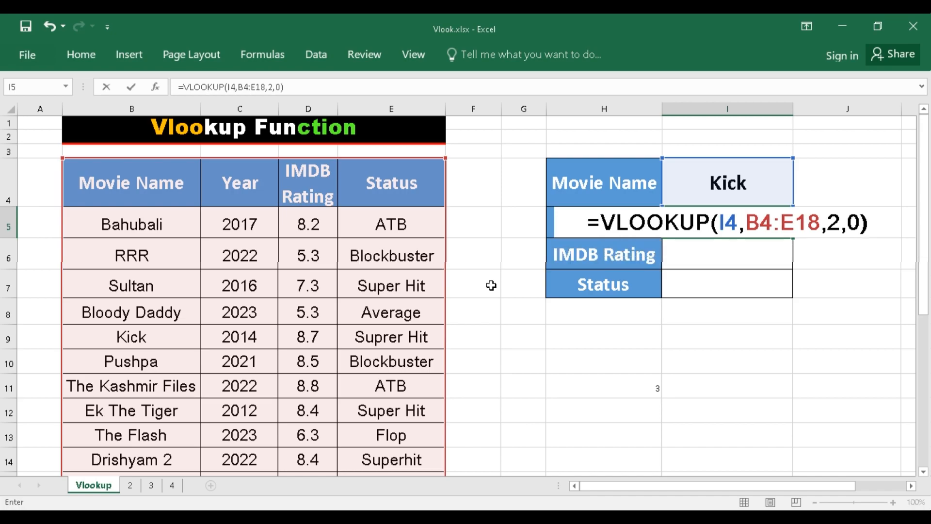
{"action": "key", "text": "Return"}
{"action": "left_click", "coordinate": [715, 199]}
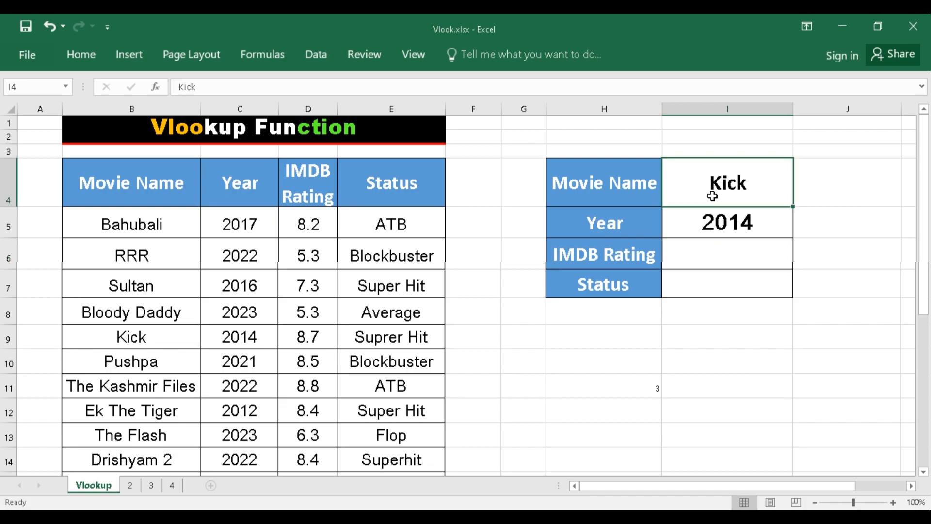
{"action": "left_click", "coordinate": [603, 227]}
{"action": "left_click", "coordinate": [760, 224]}
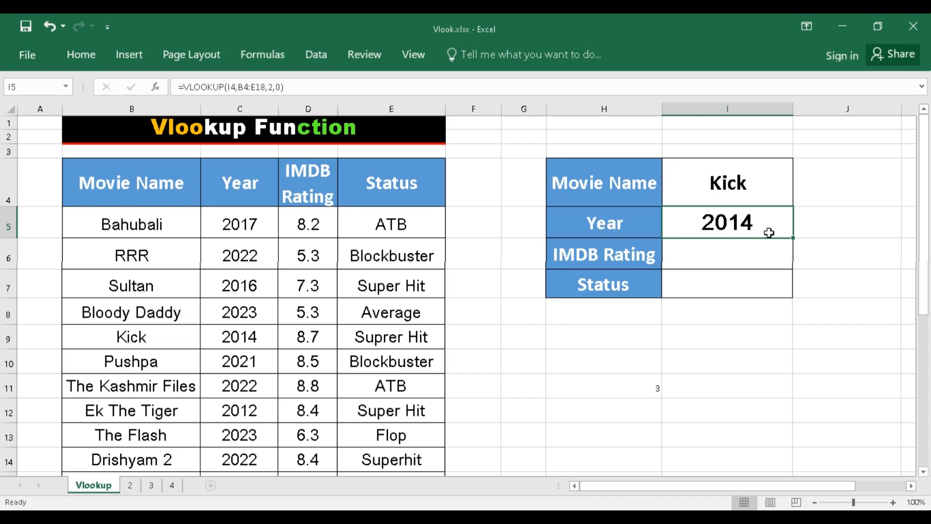
Start a VLOOKUP formula in the IMDB Rating cell I6 with movie name cell I4 as the lookup value
{"action": "left_click", "coordinate": [745, 252]}
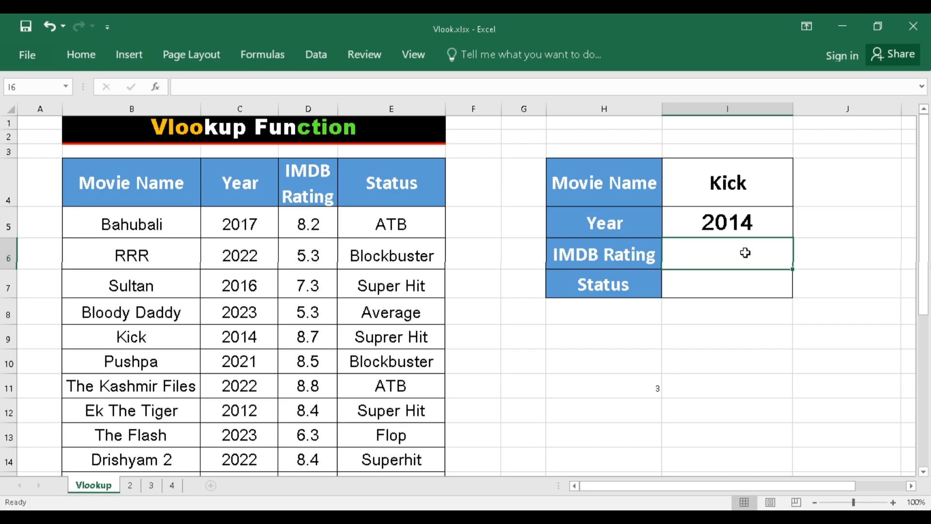
{"action": "type", "text": "=b"}
{"action": "key", "text": "BackSpace"}
{"action": "type", "text": "v"}
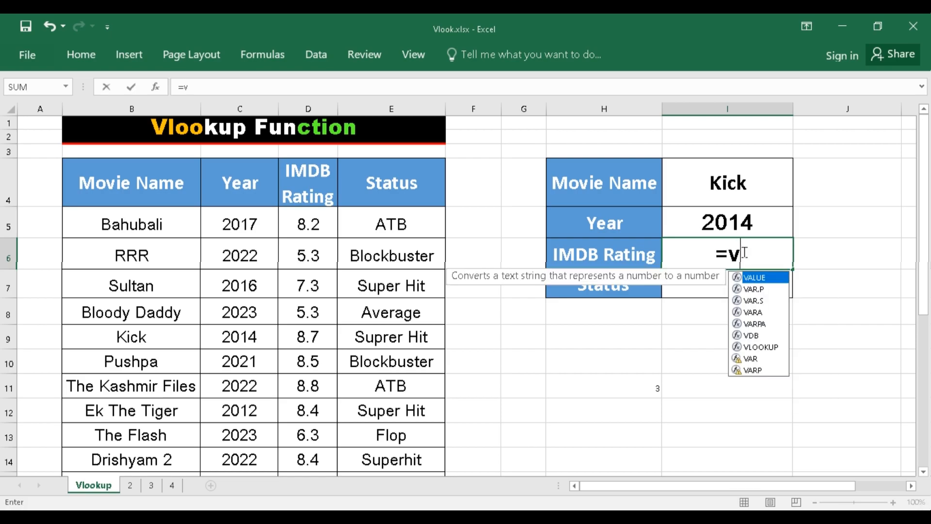
{"action": "type", "text": "ll"}
{"action": "key", "text": "BackSpace"}
{"action": "type", "text": "oo"}
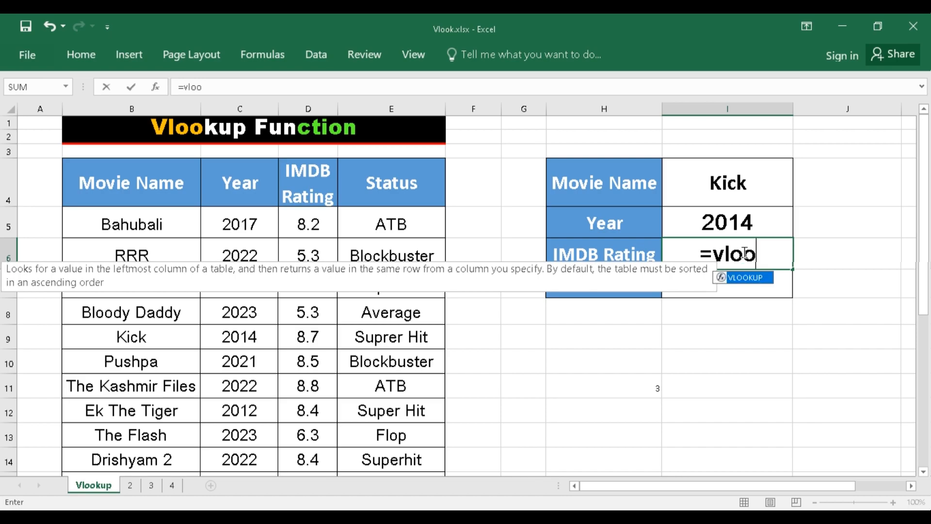
{"action": "key", "text": "Tab"}
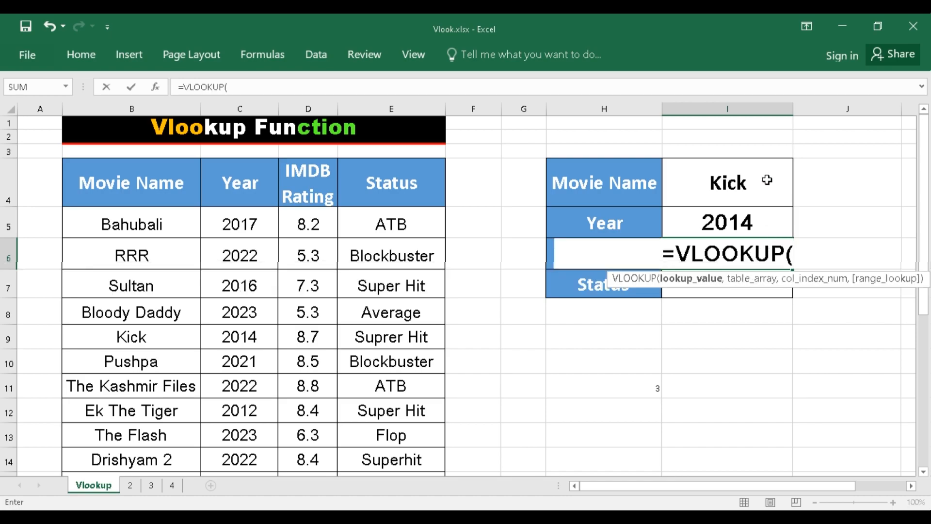
{"action": "left_click", "coordinate": [729, 185]}
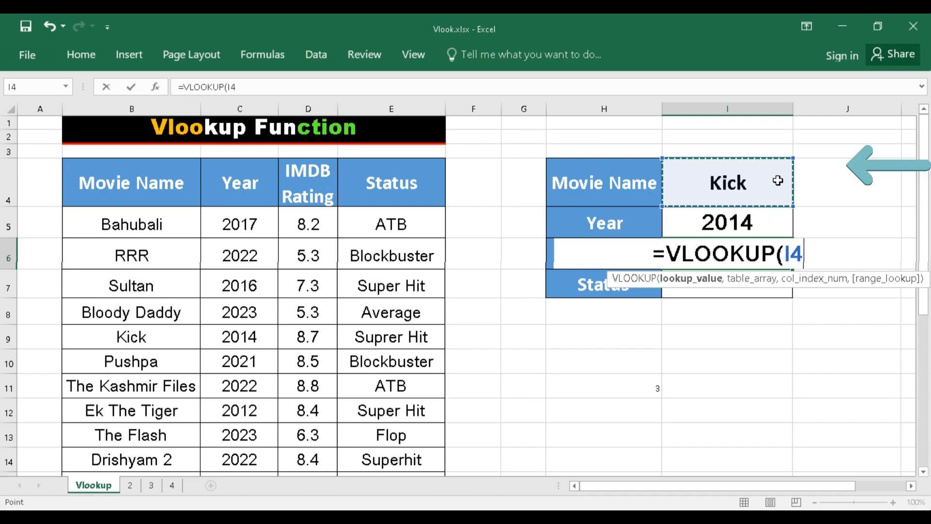
{"action": "type", "text": ","}
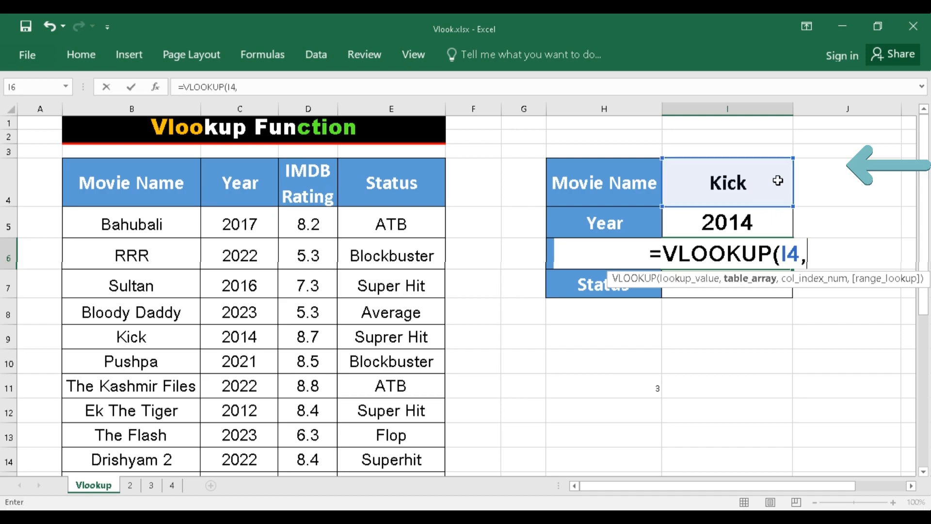
Set the IMDB Rating formula's table array to the whole movie table, B4:E18
{"action": "left_click", "coordinate": [141, 184]}
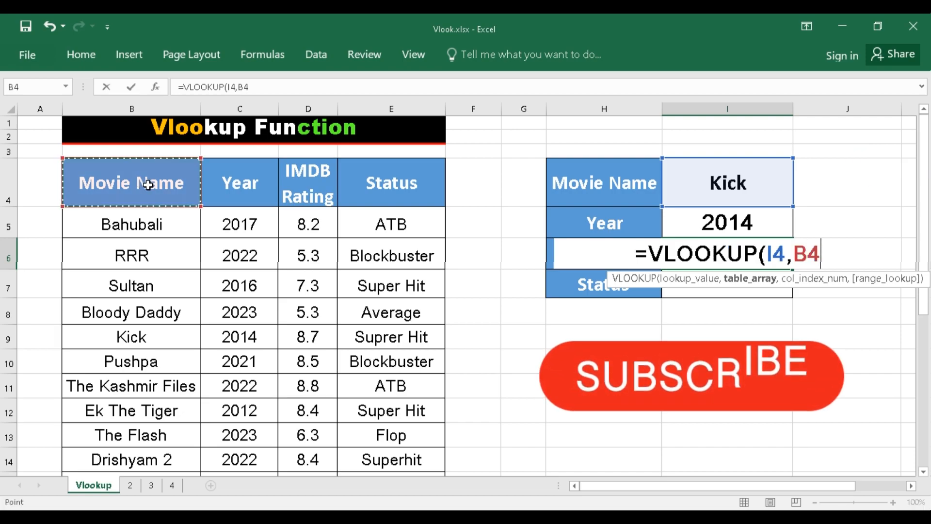
{"action": "left_click_drag", "start_coordinate": [148, 185], "coordinate": [444, 209]}
{"action": "key", "text": "ctrl+shift+Right"}
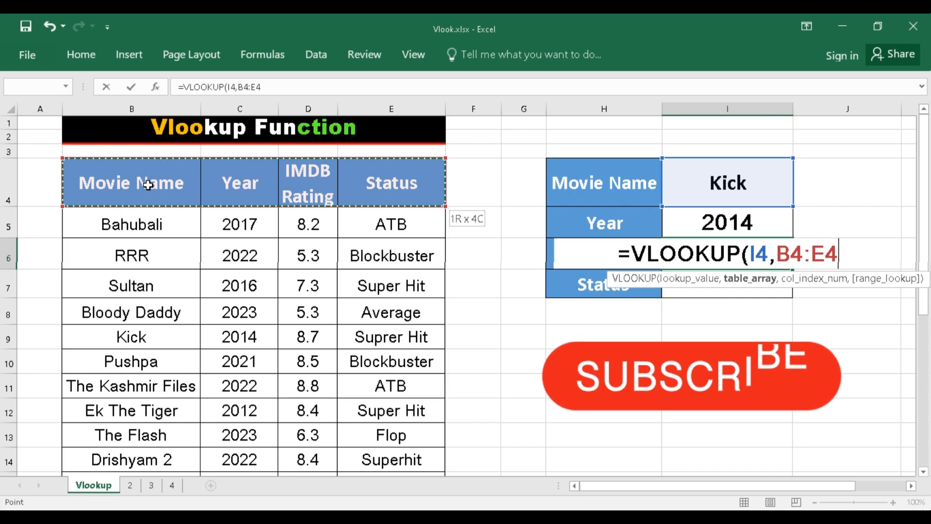
{"action": "key", "text": "ctrl+shift+Down"}
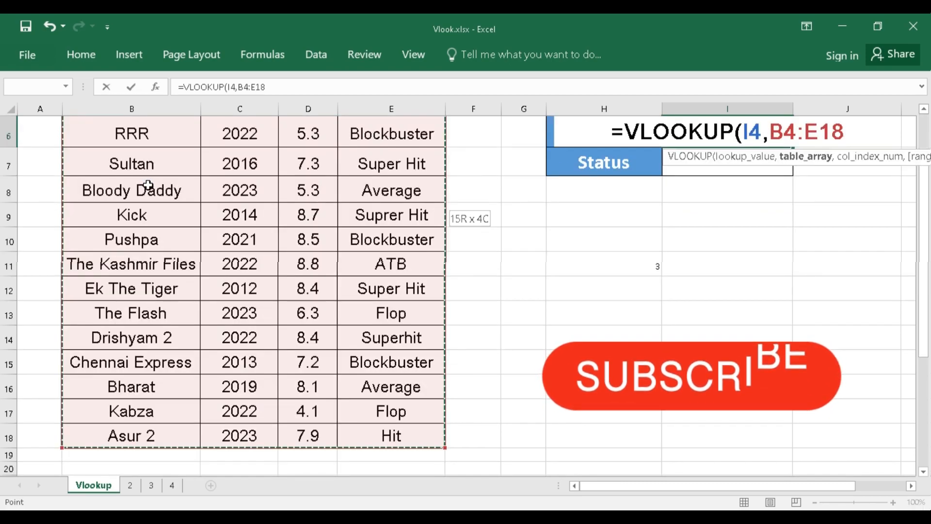
Complete the IMDB Rating formula with column index 3 and range lookup 0, and check its result
{"action": "left_click_drag", "start_coordinate": [922, 160], "coordinate": [926, 138]}
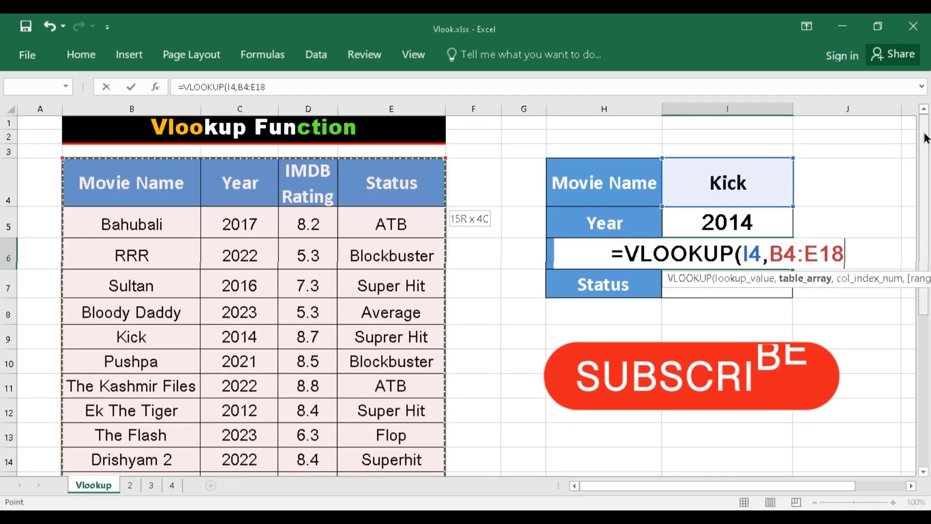
{"action": "type", "text": ","}
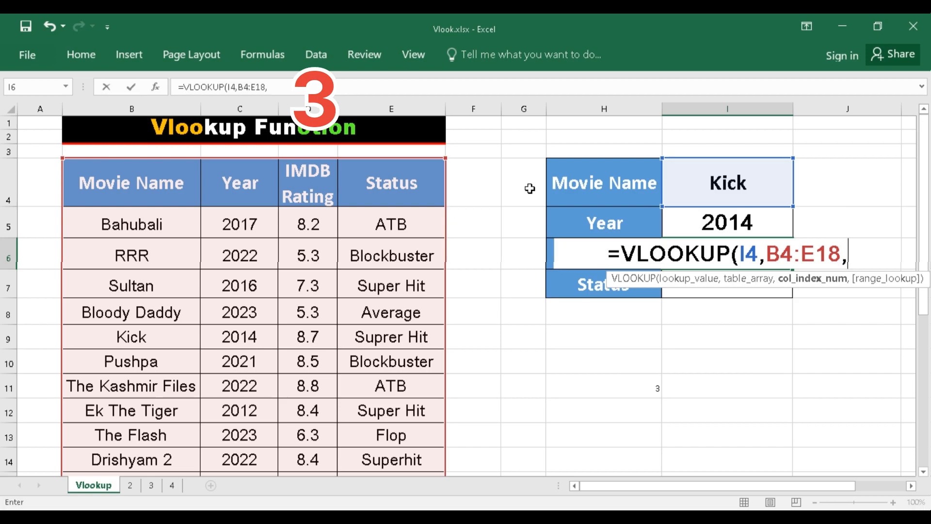
{"action": "type", "text": "3"}
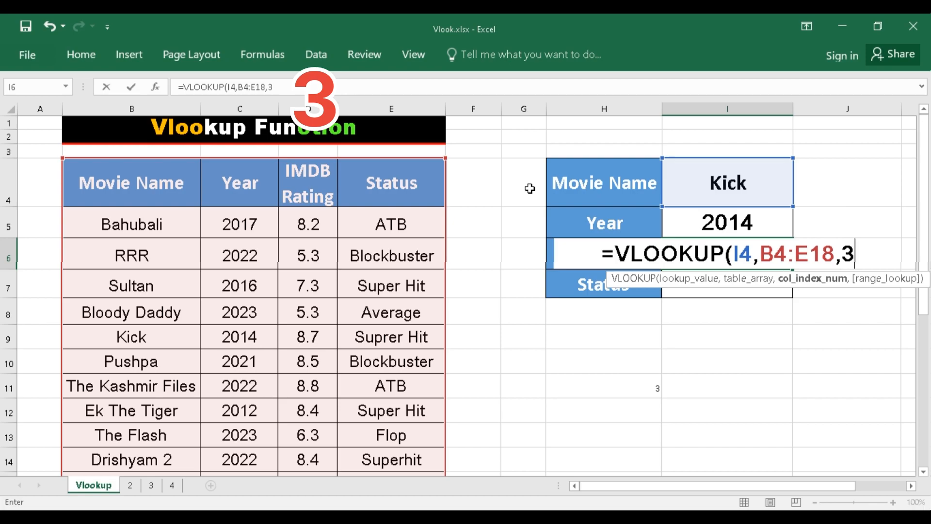
{"action": "type", "text": ","}
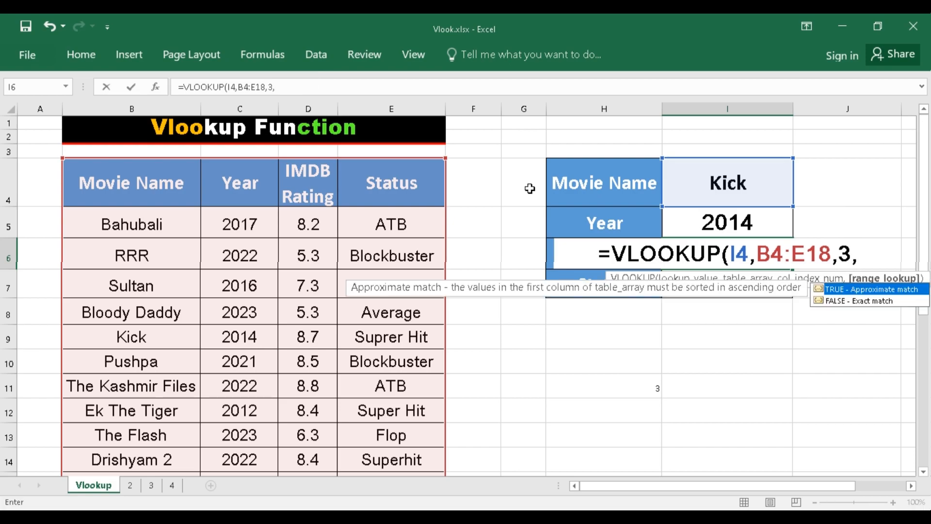
{"action": "type", "text": "0"}
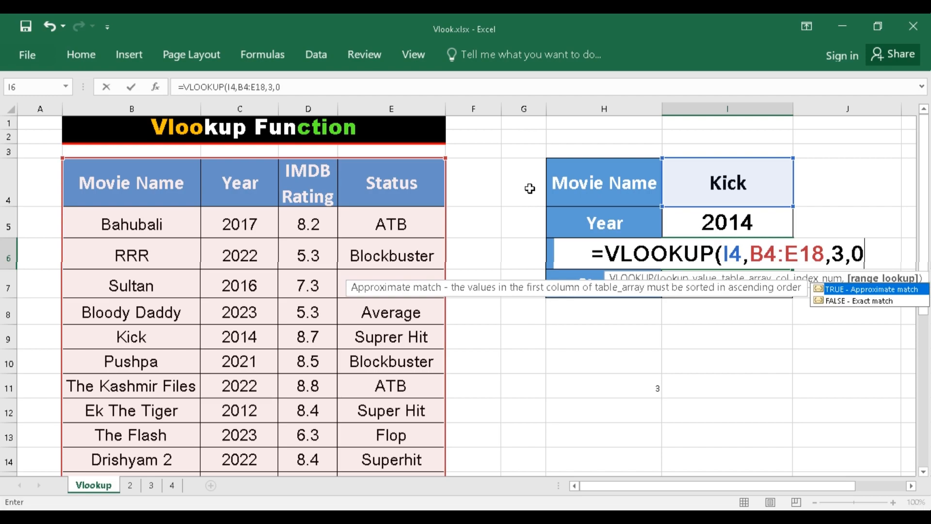
{"action": "type", "text": ")"}
{"action": "key", "text": "Return"}
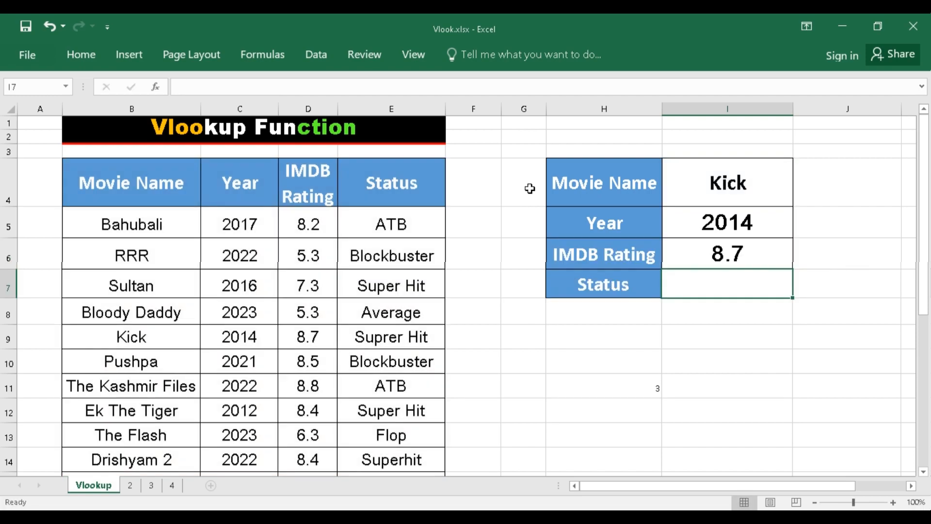
{"action": "left_click", "coordinate": [641, 227]}
{"action": "left_click", "coordinate": [728, 250]}
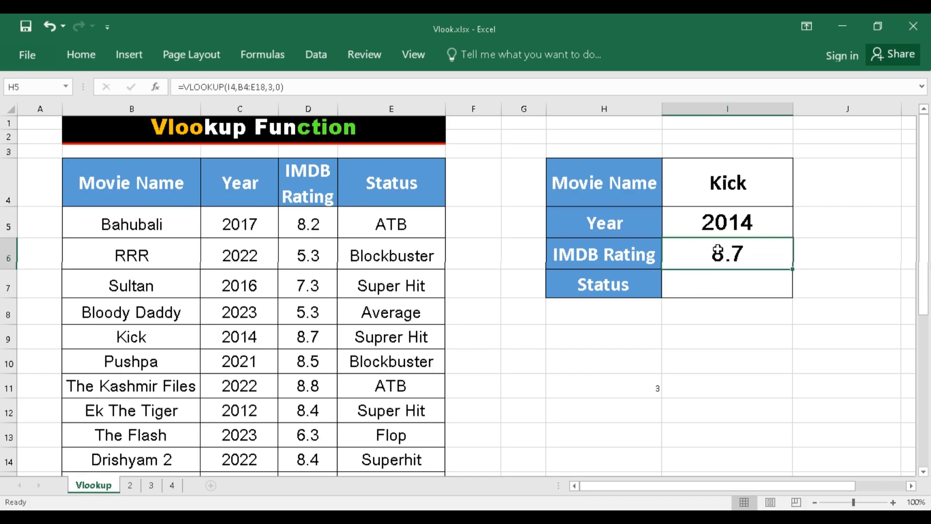
Start a VLOOKUP formula in the Status cell I7 with movie name cell I4 as the lookup value
{"action": "left_click", "coordinate": [757, 290]}
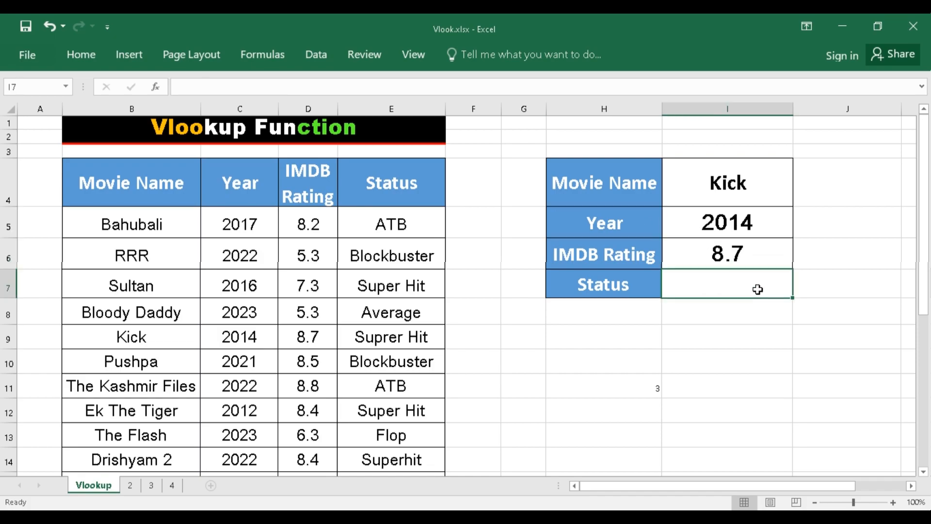
{"action": "type", "text": "=vll"}
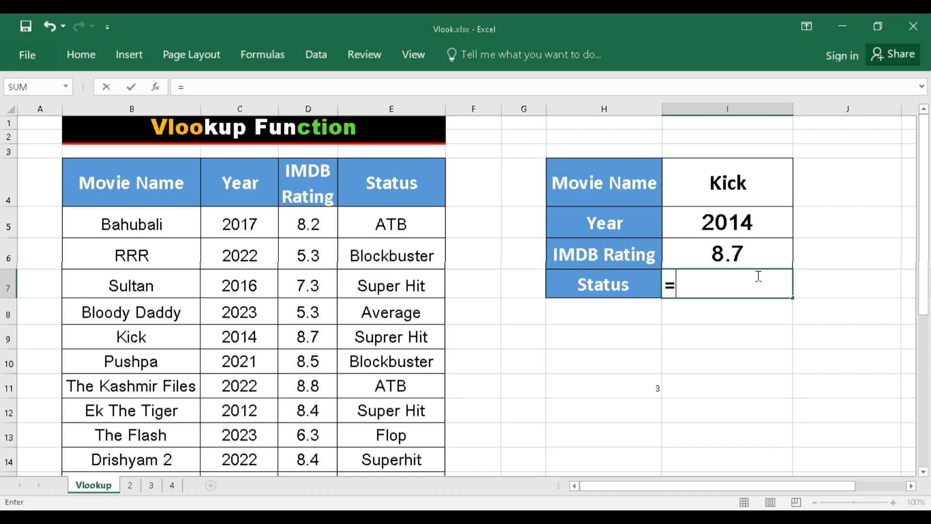
{"action": "key", "text": "BackSpace"}
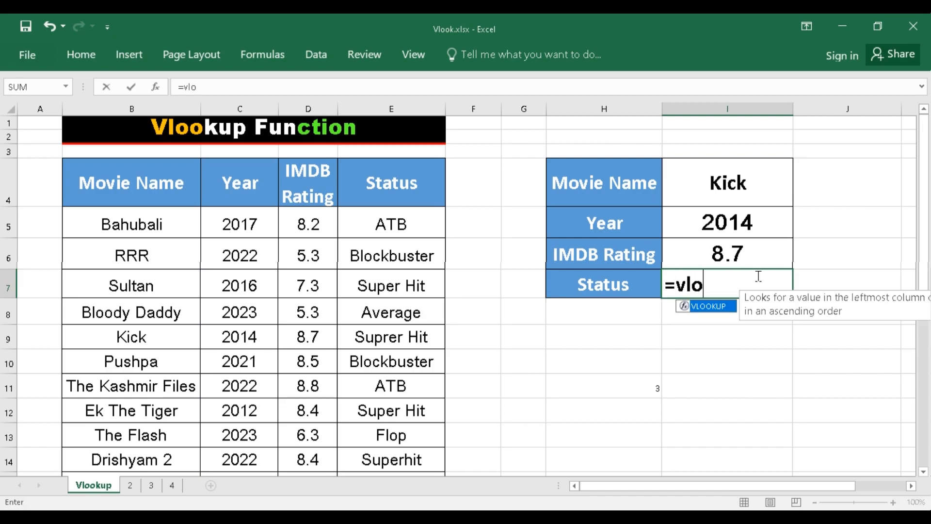
{"action": "type", "text": "o"}
{"action": "key", "text": "Tab"}
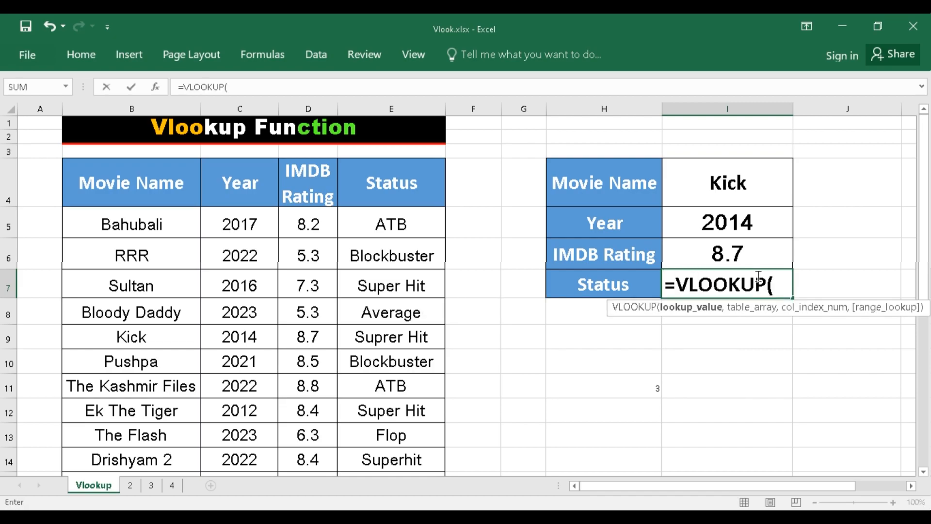
{"action": "left_click", "coordinate": [716, 175]}
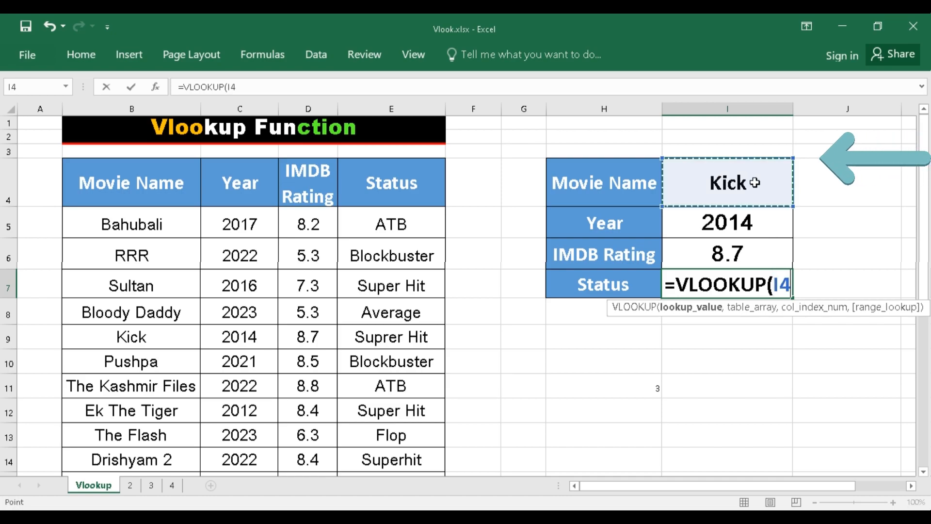
{"action": "type", "text": ","}
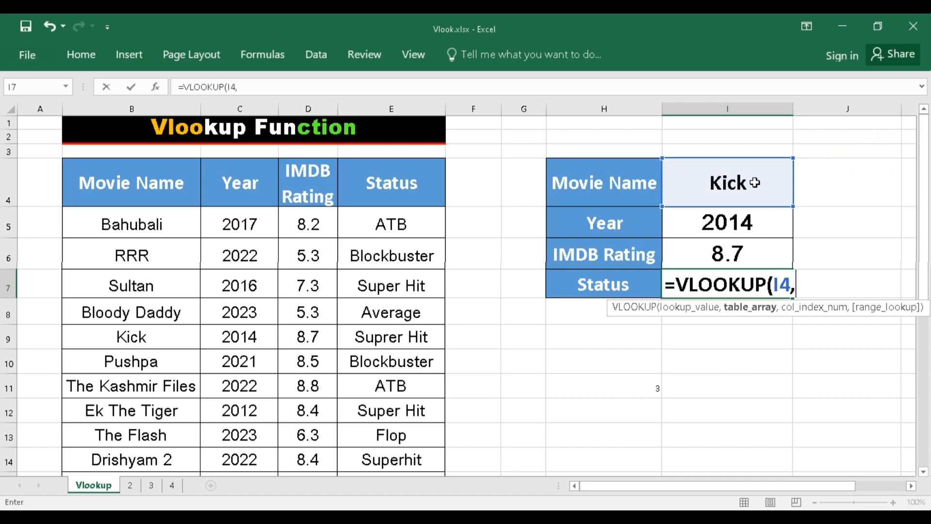
Set the Status formula's table array to the whole movie table with headers, B4:E18
{"action": "left_click", "coordinate": [114, 176]}
{"action": "key", "text": "shift+Right"}
{"action": "key", "text": "shift+Right"}
{"action": "key", "text": "shift+Right"}
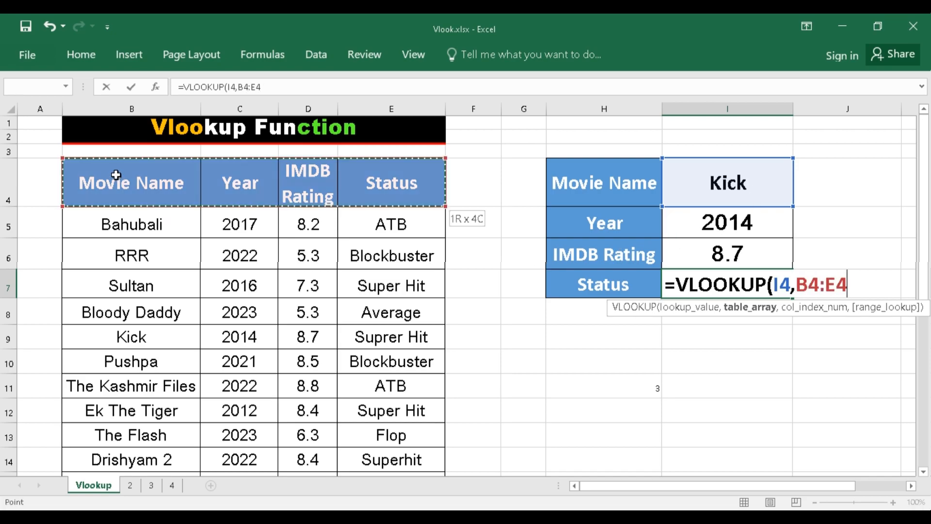
{"action": "key", "text": "ctrl+shift+Down"}
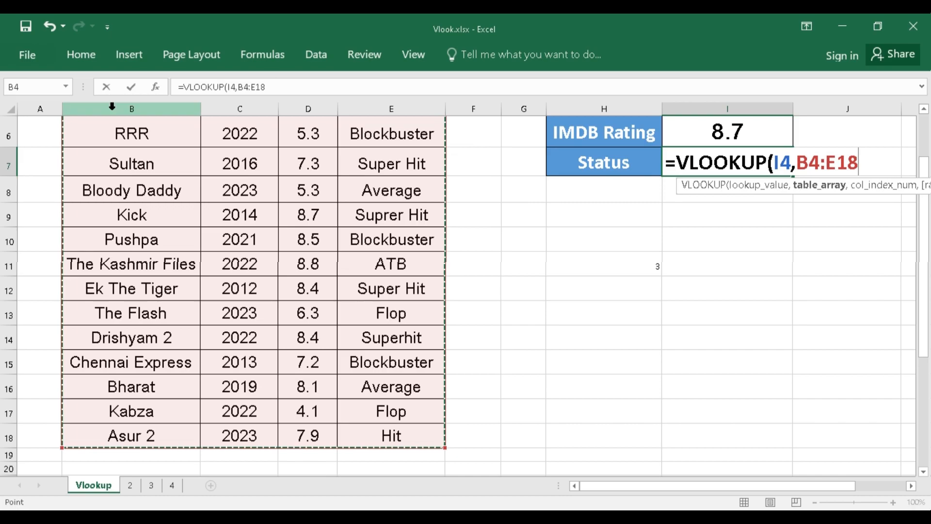
{"action": "type", "text": ","}
Complete the Status formula with column index 4 and range lookup 0, and check the lookup form's results
{"action": "scroll", "coordinate": [924, 333], "scroll_direction": "up", "scroll_amount": 2}
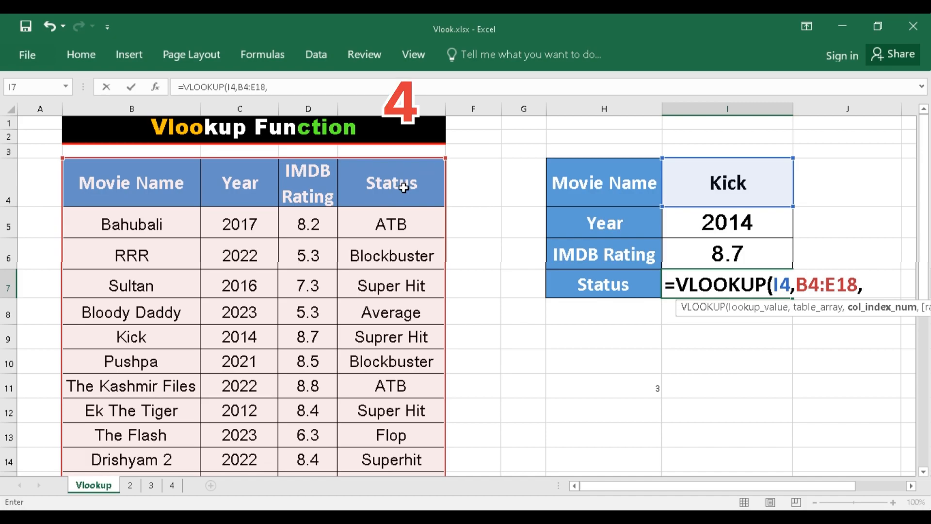
{"action": "type", "text": "4"}
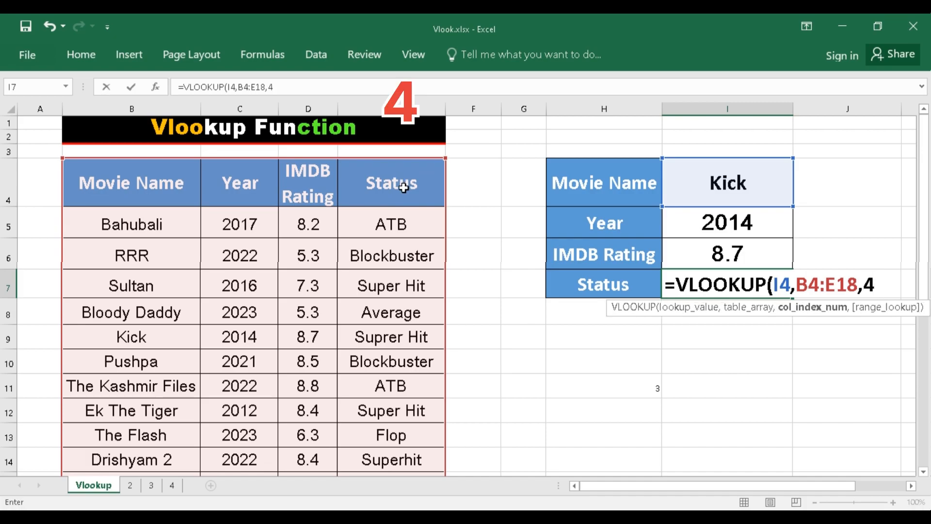
{"action": "type", "text": ",0)"}
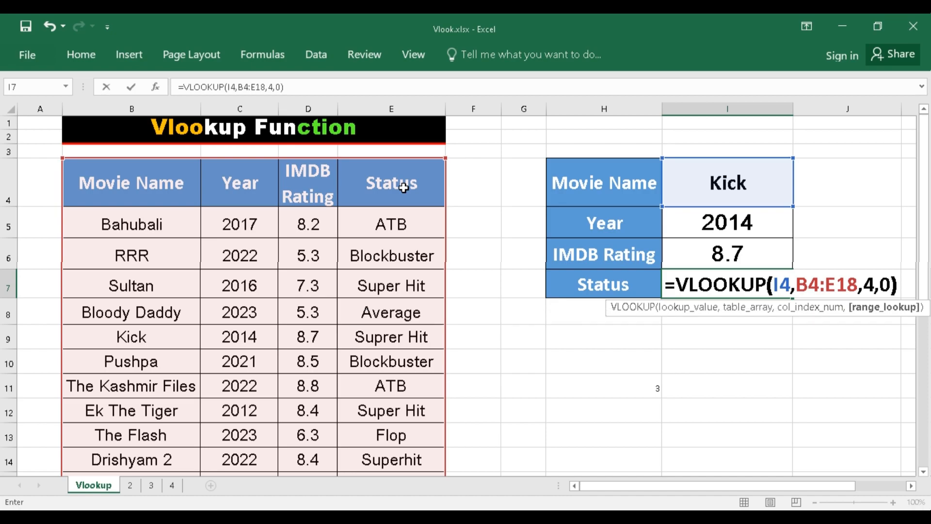
{"action": "key", "text": "Return"}
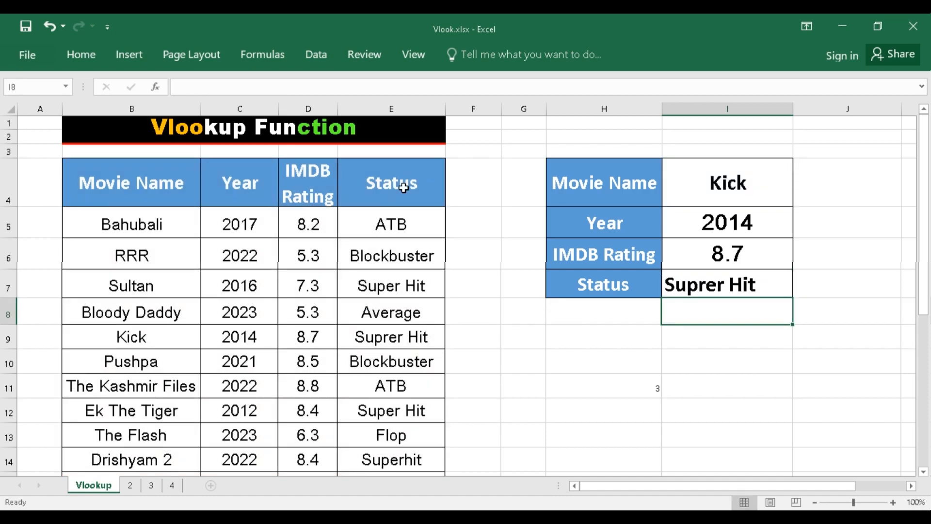
{"action": "left_click", "coordinate": [703, 282]}
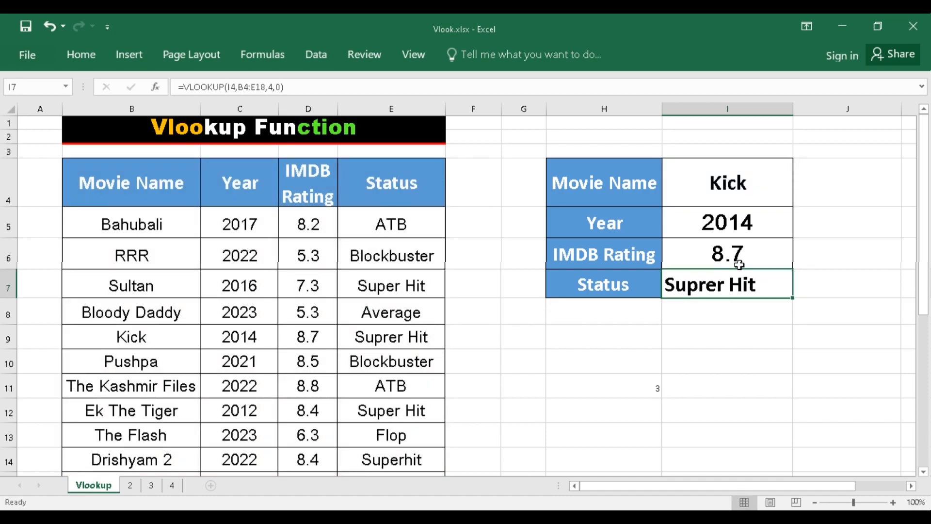
{"action": "left_click", "coordinate": [629, 182]}
{"action": "left_click_drag", "start_coordinate": [723, 199], "coordinate": [731, 283]}
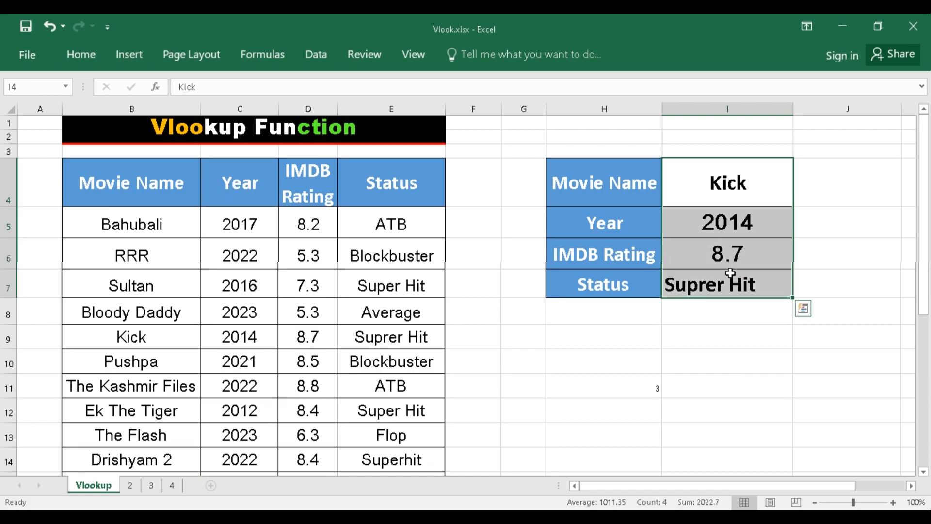
{"action": "left_click", "coordinate": [744, 216]}
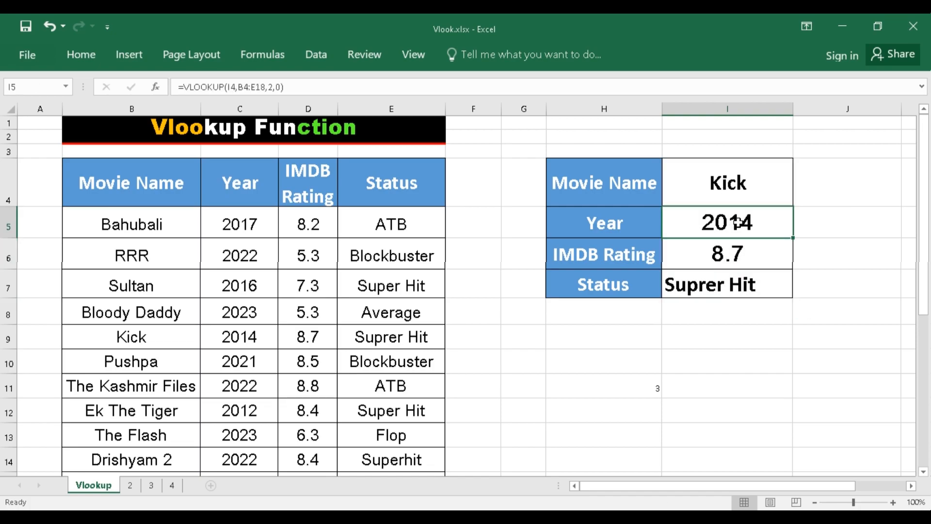
Change the movie name in cell I4 to Sultan and check the returned year, IMDB rating and status
{"action": "left_click", "coordinate": [726, 188]}
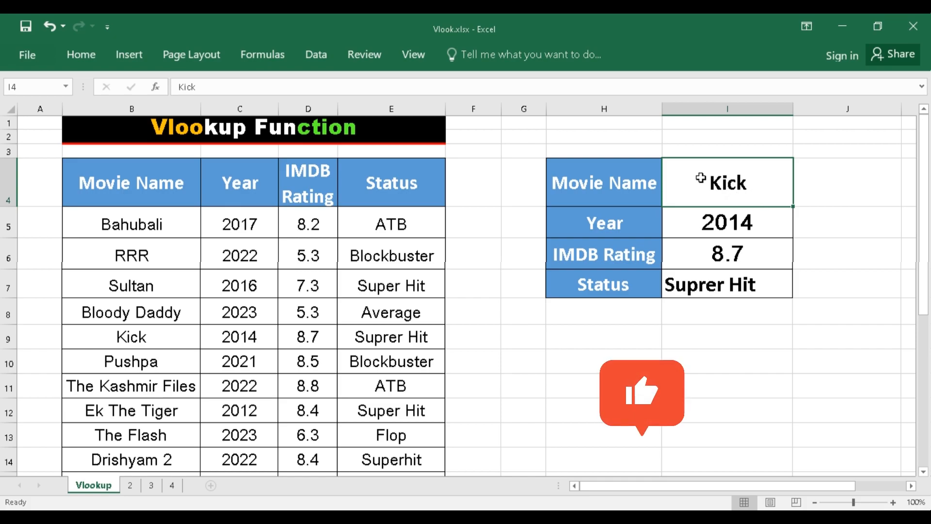
{"action": "left_click", "coordinate": [728, 215]}
{"action": "left_click", "coordinate": [737, 185]}
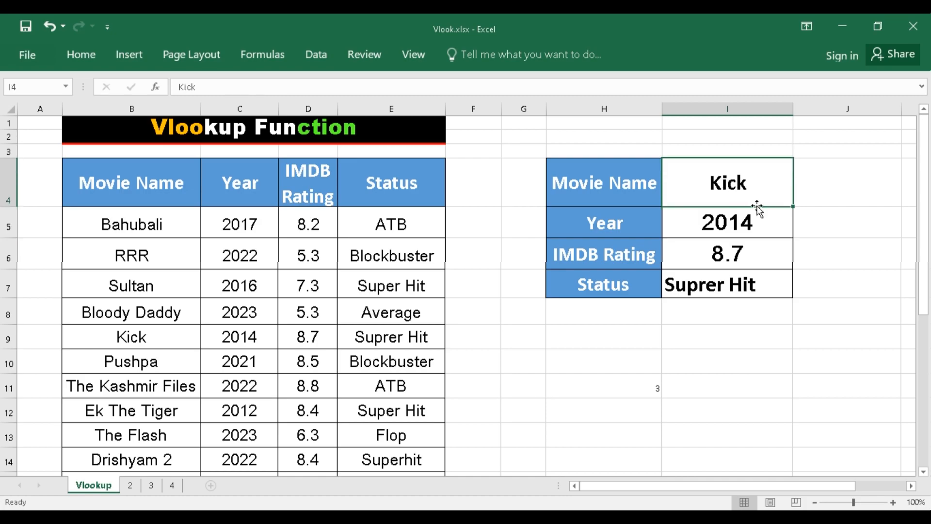
{"action": "type", "text": "Sulta"}
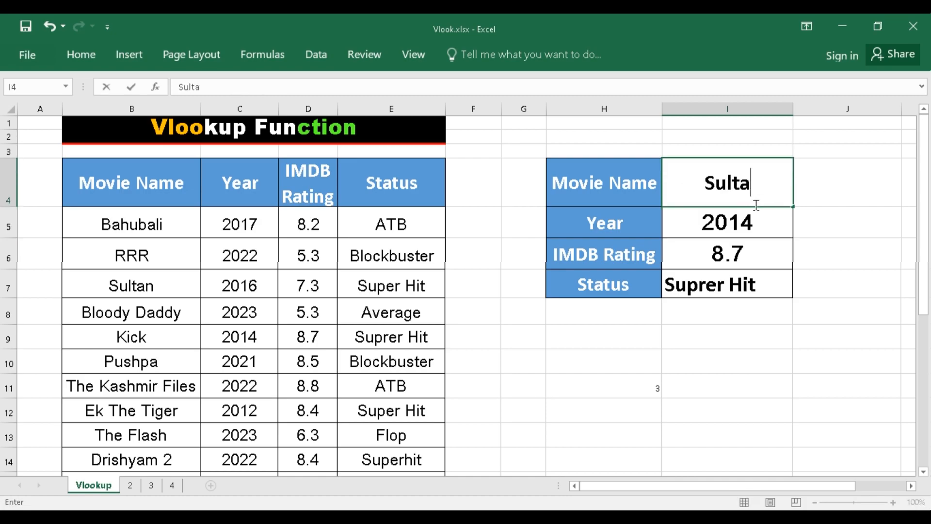
{"action": "type", "text": "n"}
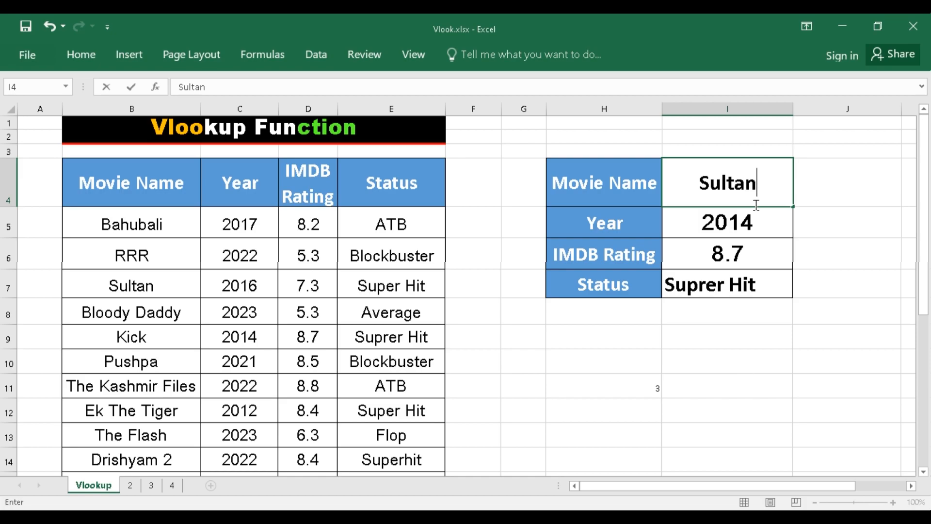
{"action": "key", "text": "Return"}
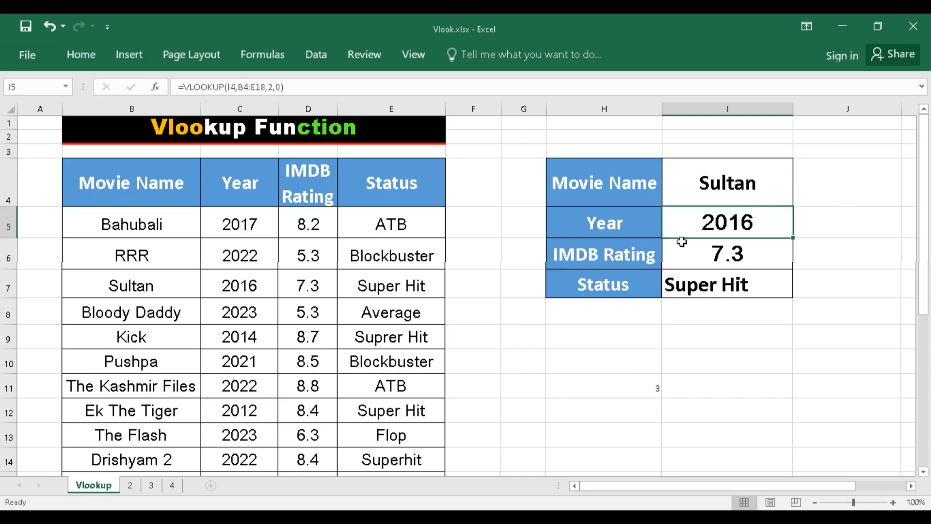
{"action": "left_click", "coordinate": [564, 217]}
{"action": "left_click", "coordinate": [743, 226]}
{"action": "left_click", "coordinate": [585, 256]}
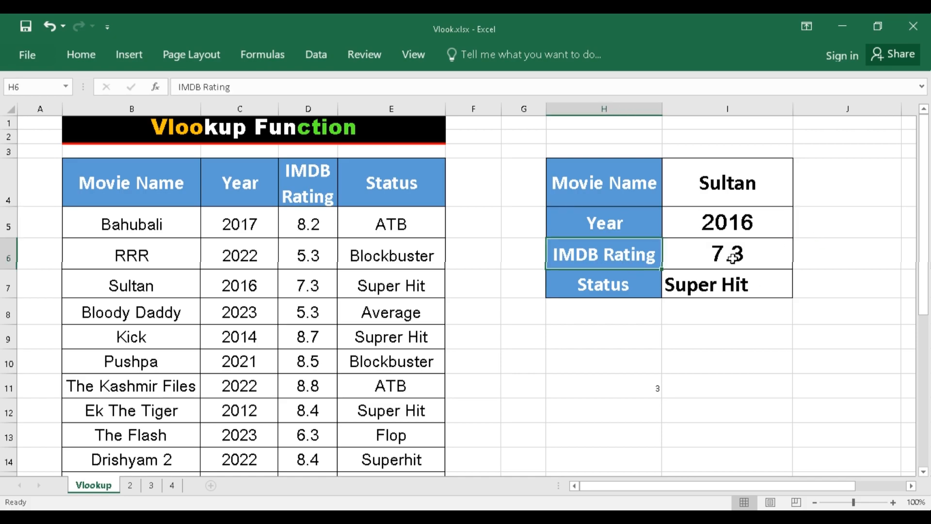
{"action": "left_click", "coordinate": [762, 250]}
{"action": "left_click", "coordinate": [705, 286]}
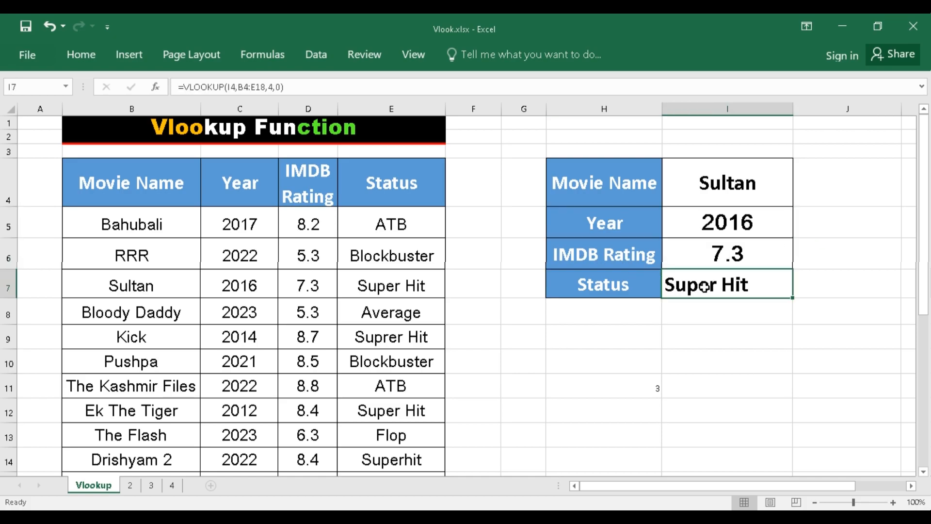